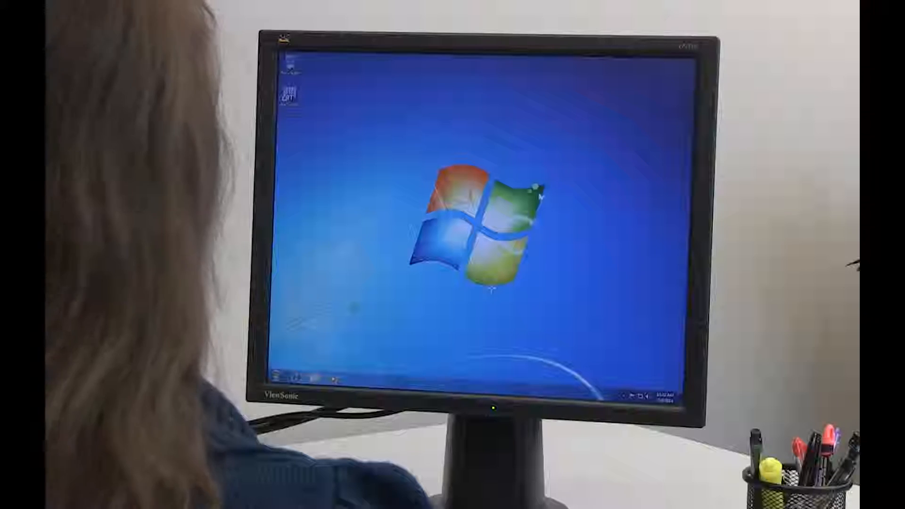
pyautogui.doubleClick(296, 98)
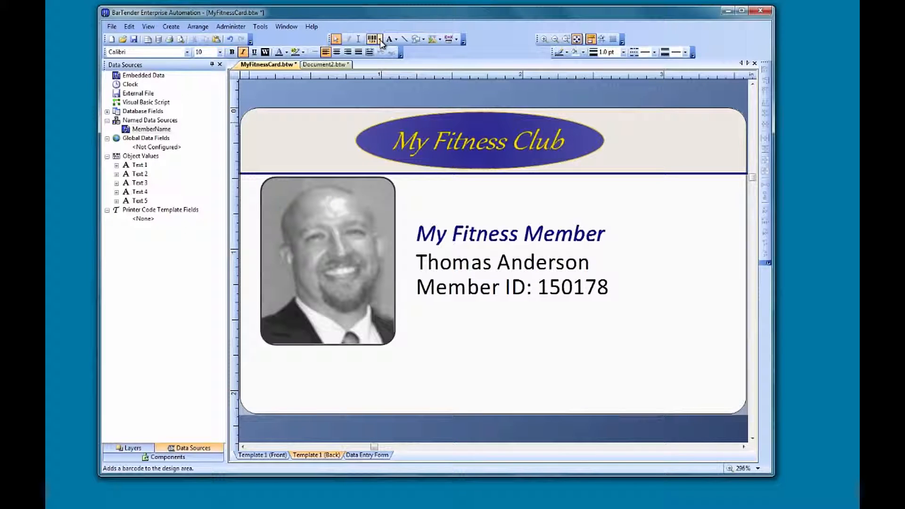
# - Place a Code 128 barcode below the Member ID line and resize it to about 1.28 by 0.22 inches
pyautogui.click(381, 42)
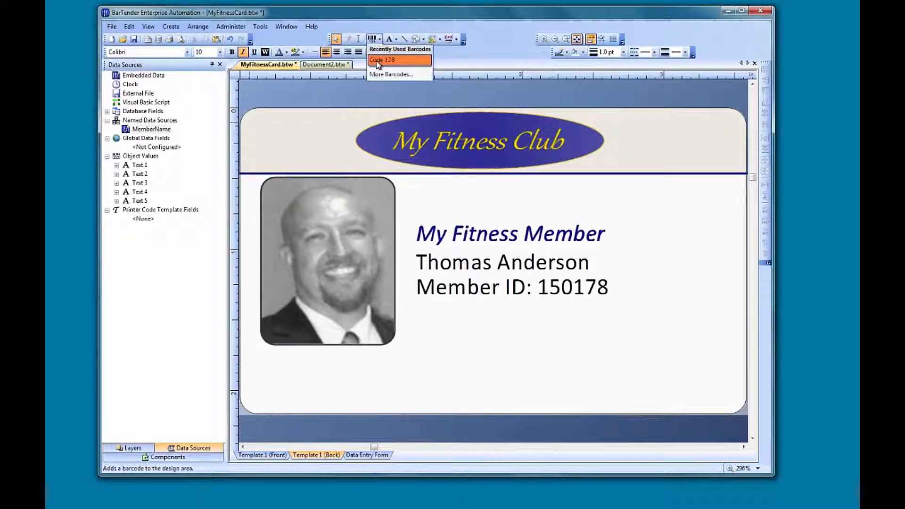
pyautogui.click(384, 57)
pyautogui.click(499, 357)
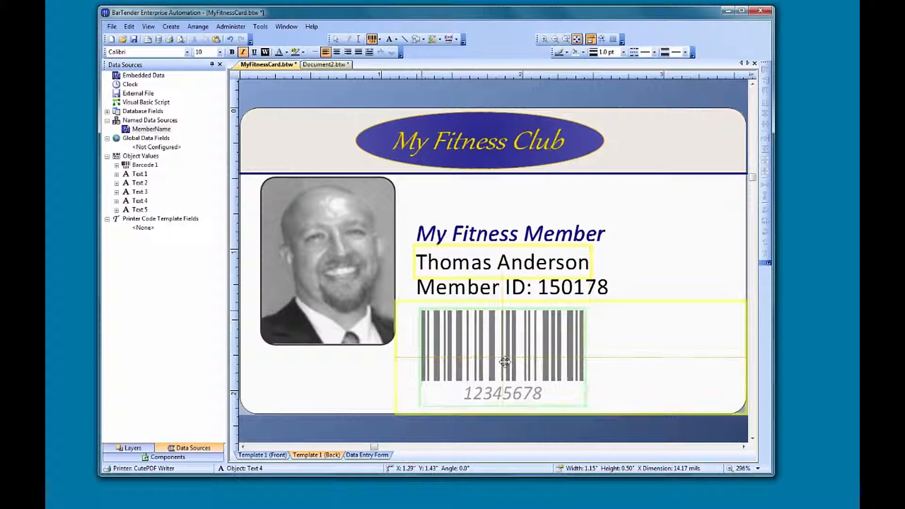
pyautogui.moveTo(502, 308); pyautogui.dragTo(504, 349)
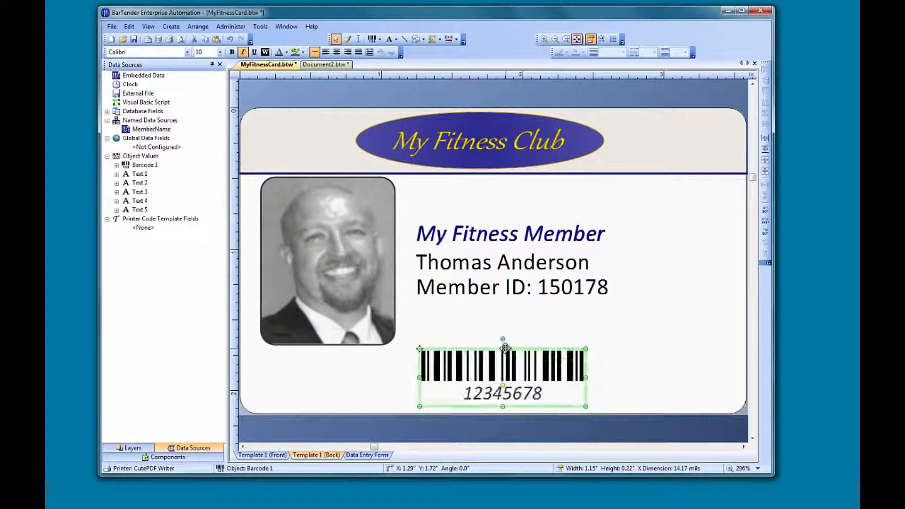
pyautogui.moveTo(586, 378); pyautogui.dragTo(605, 379)
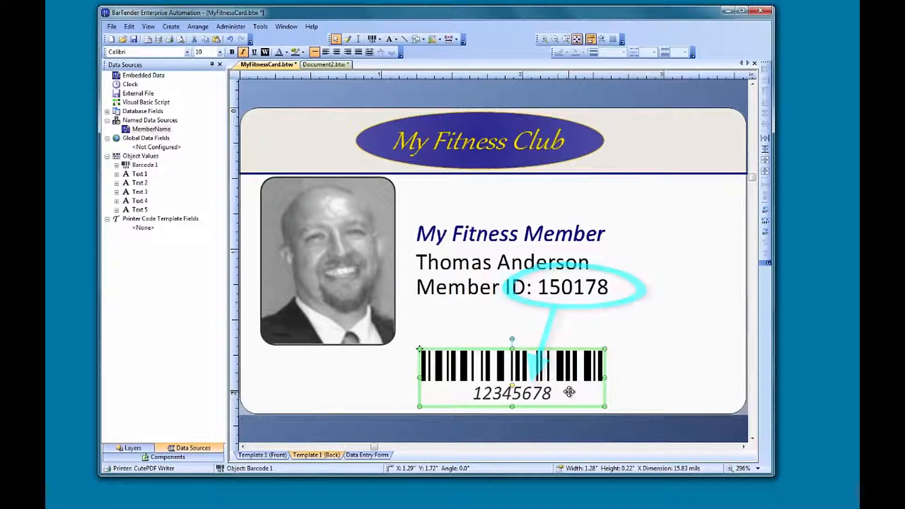
# - Name the data source that holds the number in the Member ID text object MemberNumber
pyautogui.click(522, 291)
pyautogui.rightClick(581, 288)
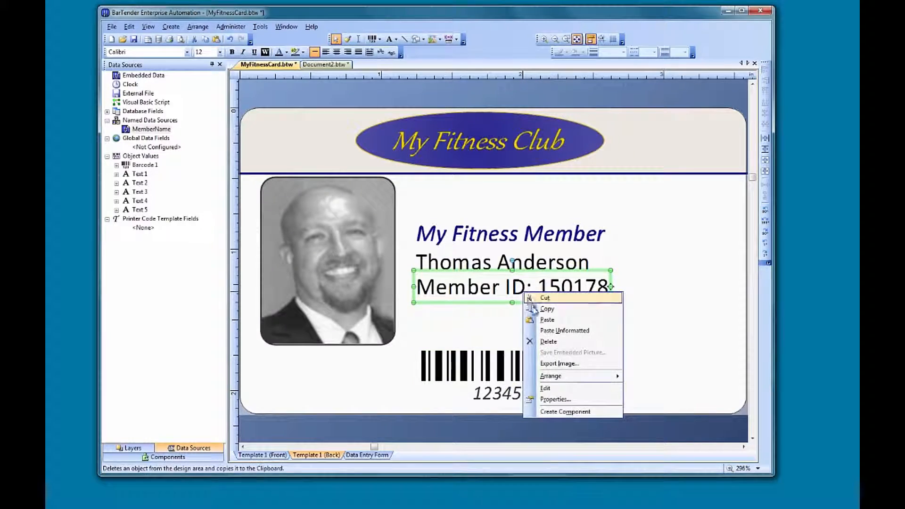
pyautogui.click(596, 399)
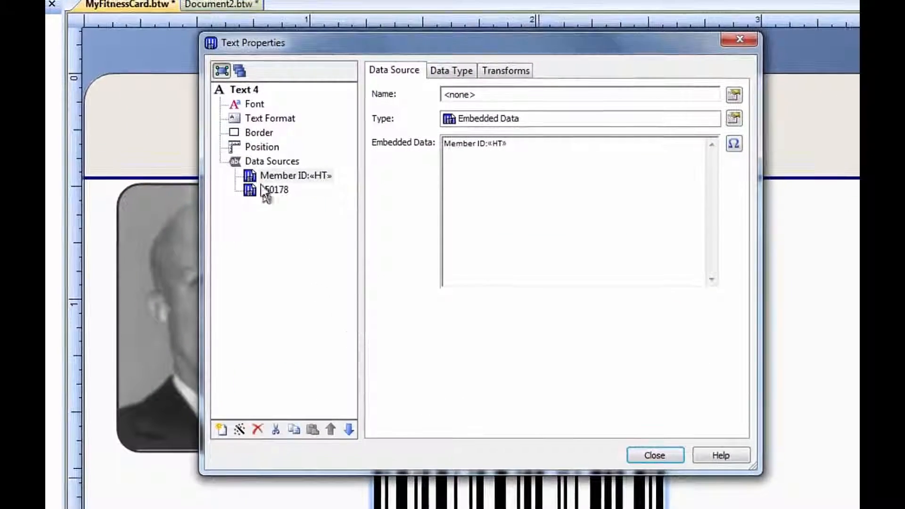
pyautogui.click(268, 190)
pyautogui.click(737, 99)
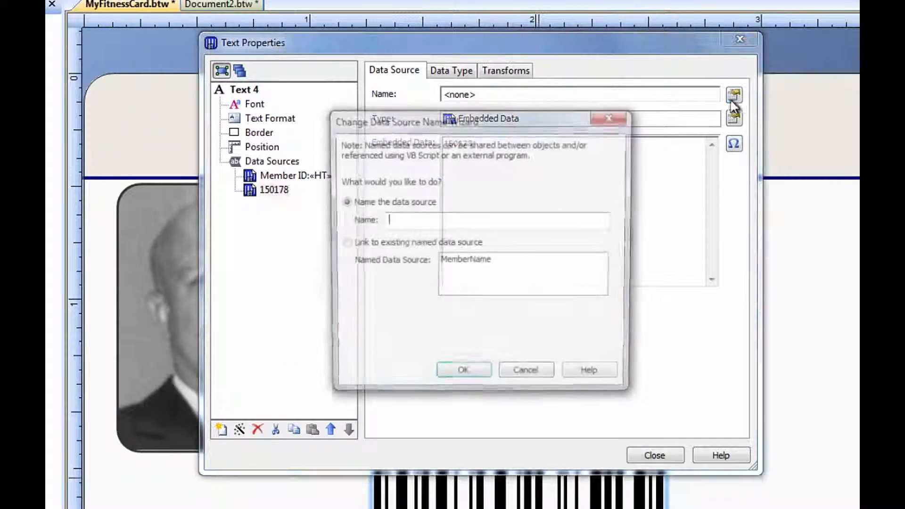
pyautogui.write('MemberNu')
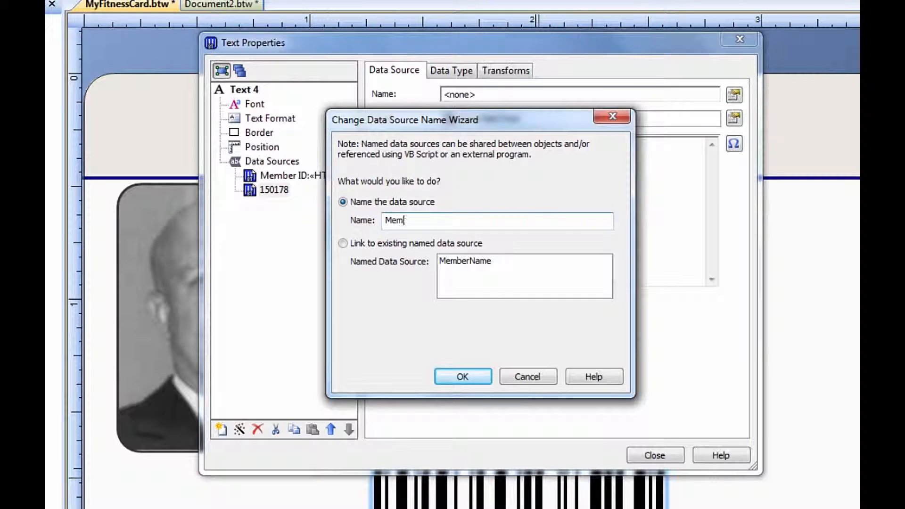
pyautogui.write('mber')
pyautogui.click(464, 377)
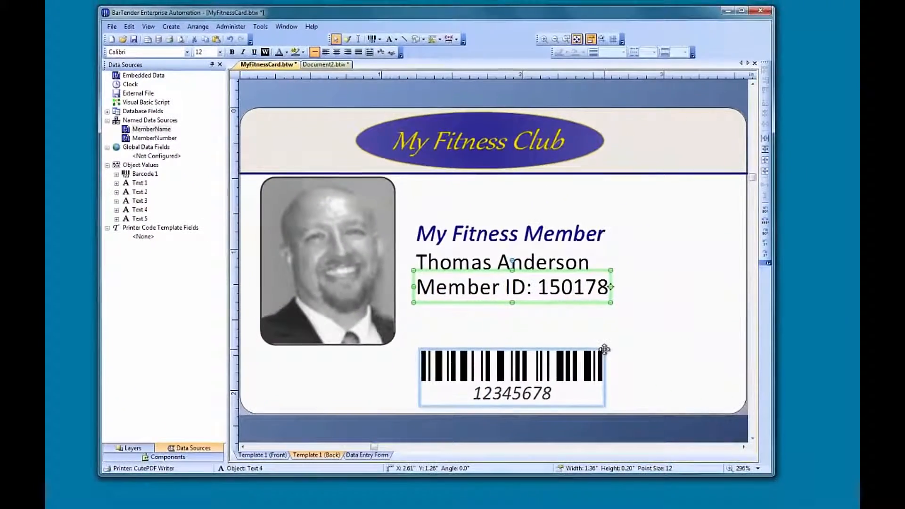
# - Change the barcode's data source to a link to the existing named data source MemberNumber
pyautogui.click(571, 372)
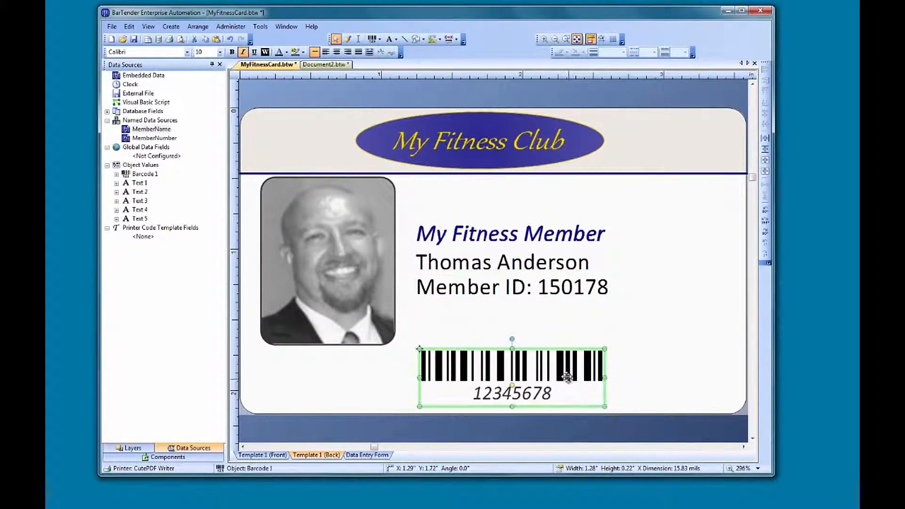
pyautogui.rightClick(529, 359)
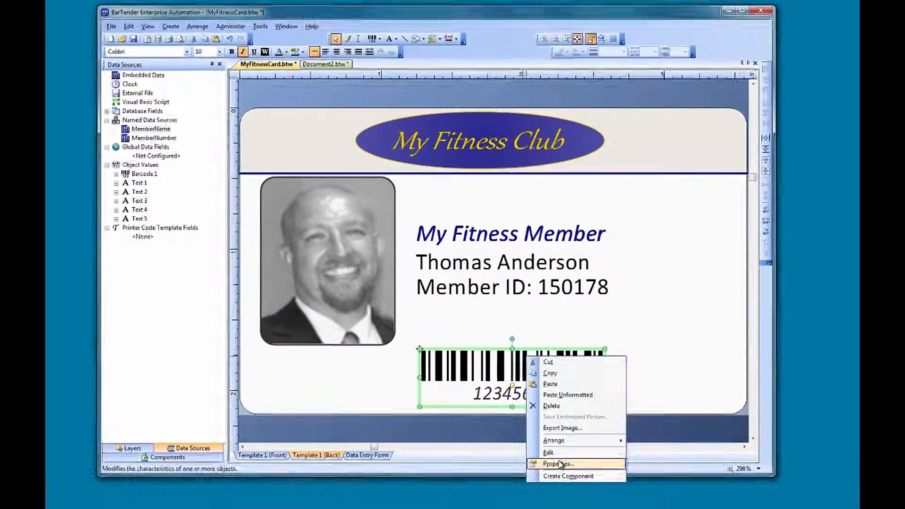
pyautogui.click(556, 462)
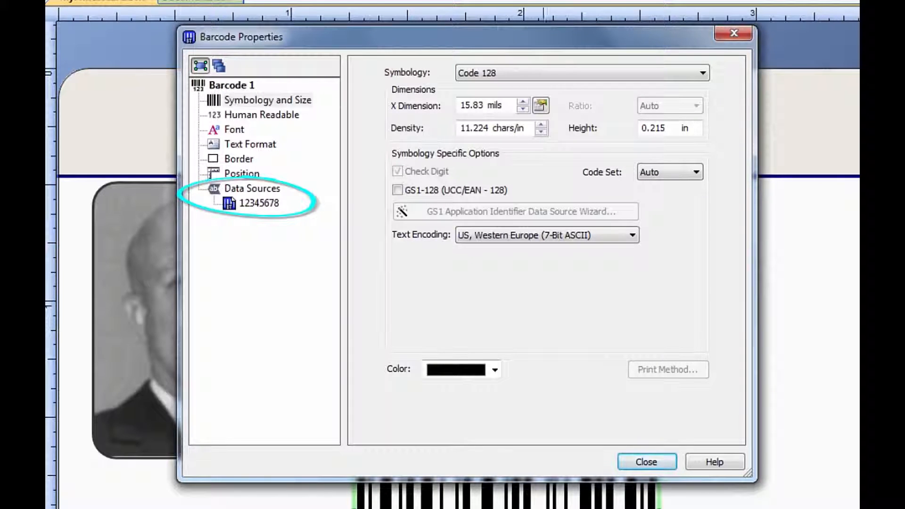
pyautogui.click(255, 202)
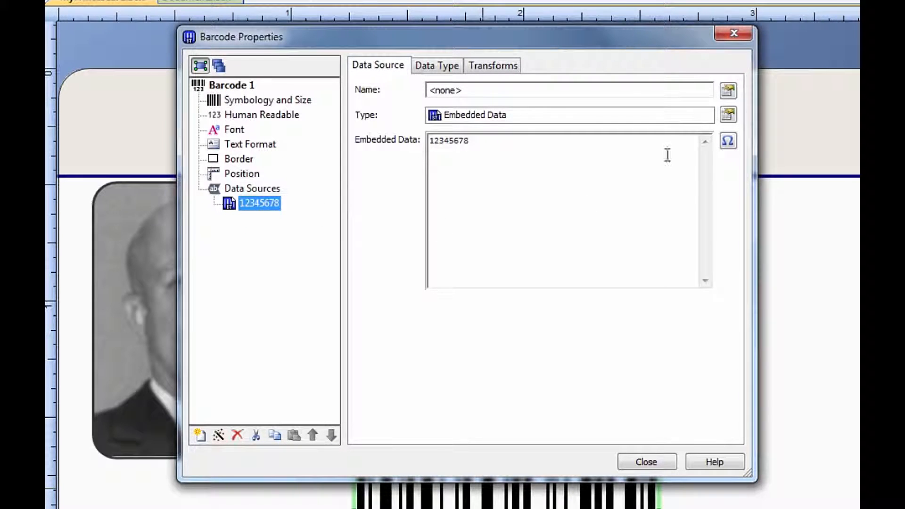
pyautogui.click(728, 115)
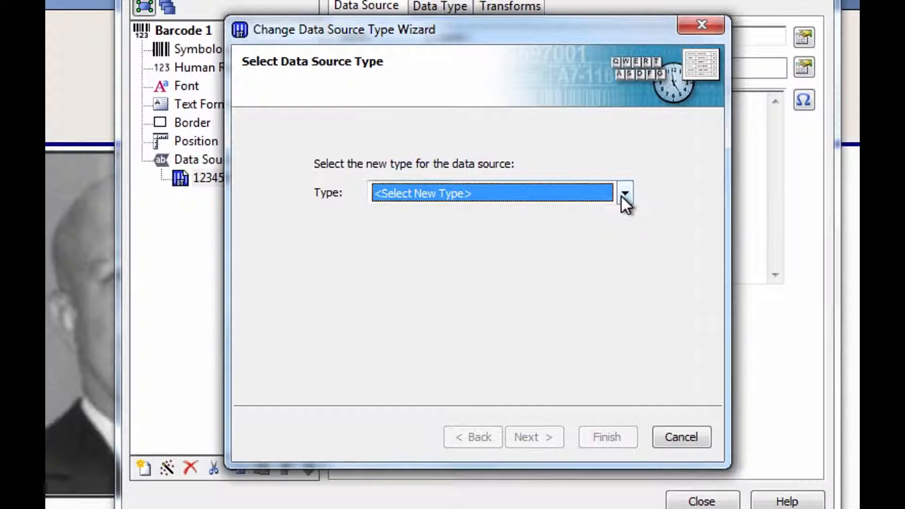
pyautogui.click(609, 199)
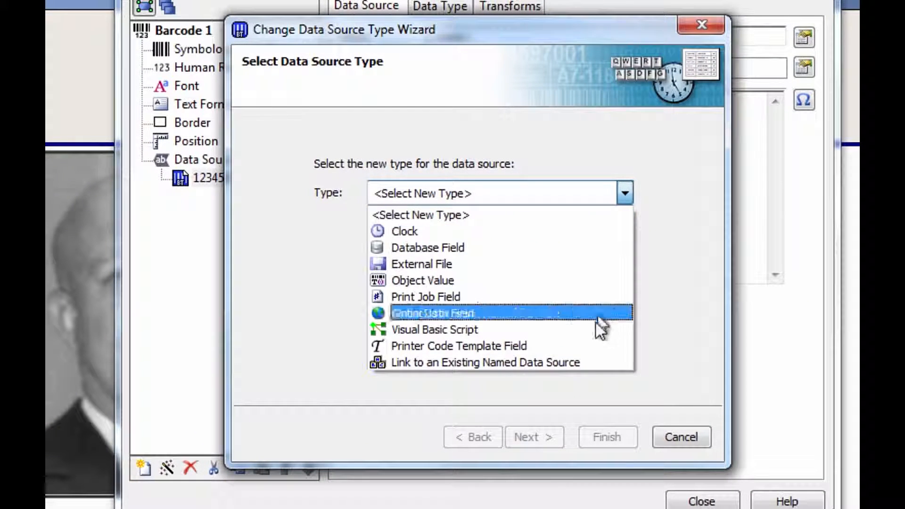
pyautogui.click(596, 359)
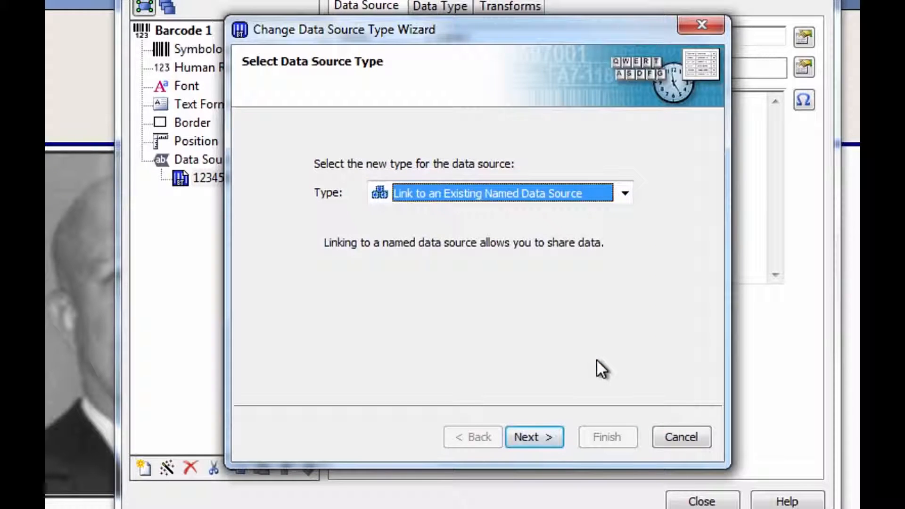
pyautogui.click(538, 440)
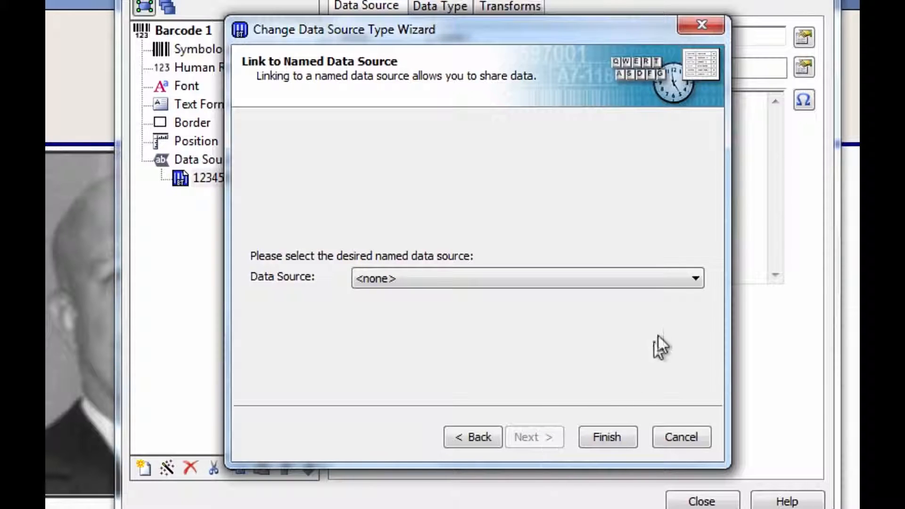
pyautogui.click(696, 280)
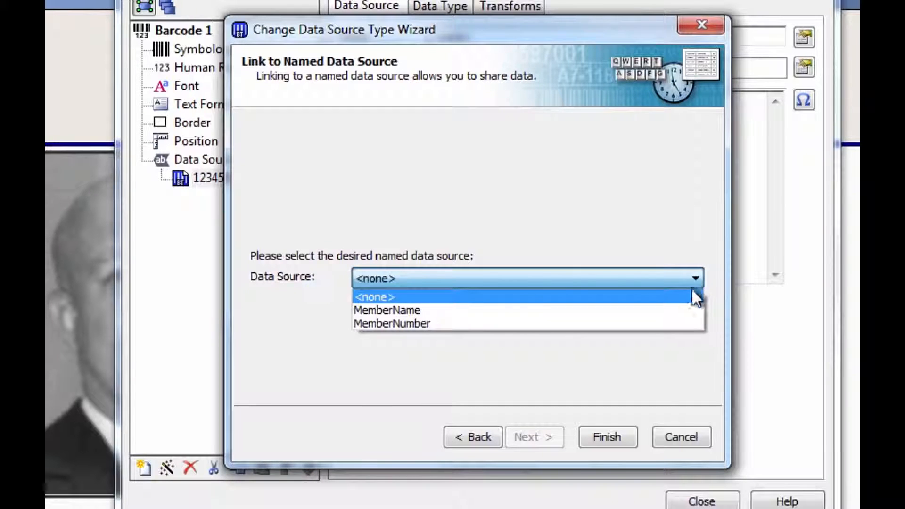
pyautogui.click(684, 322)
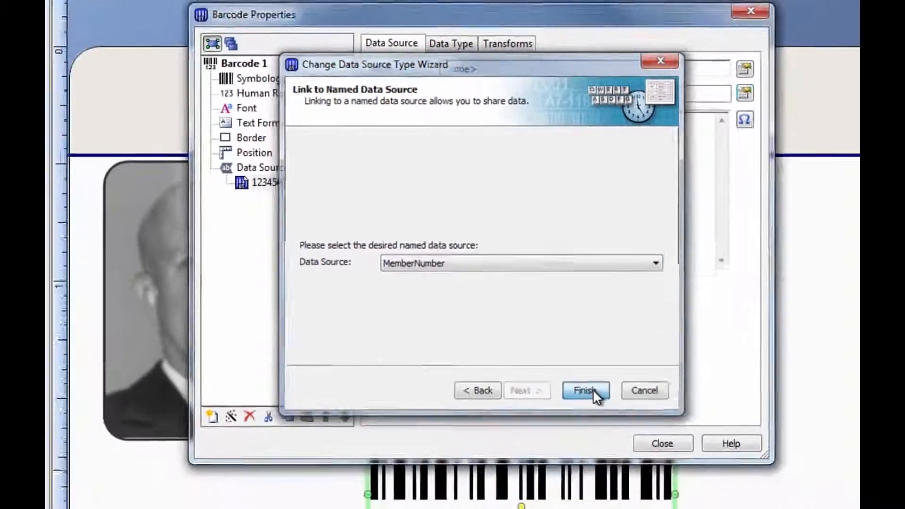
pyautogui.click(620, 437)
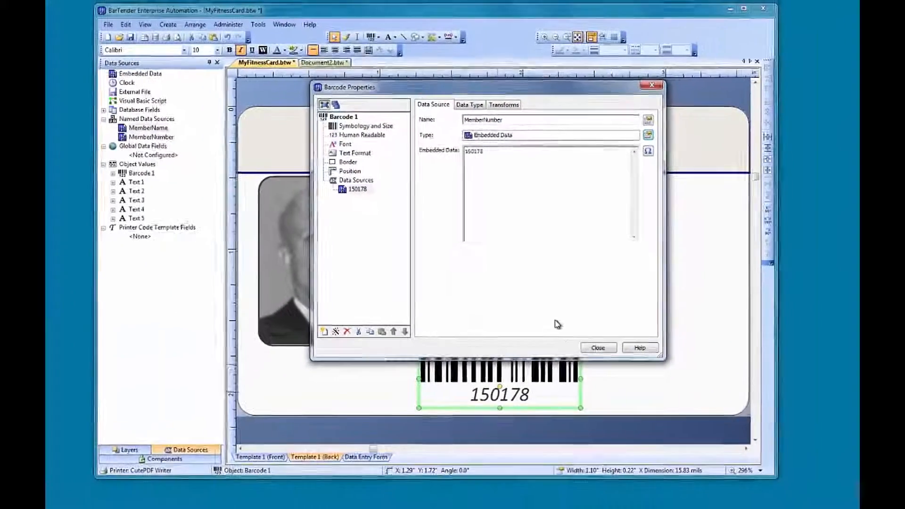
pyautogui.click(590, 348)
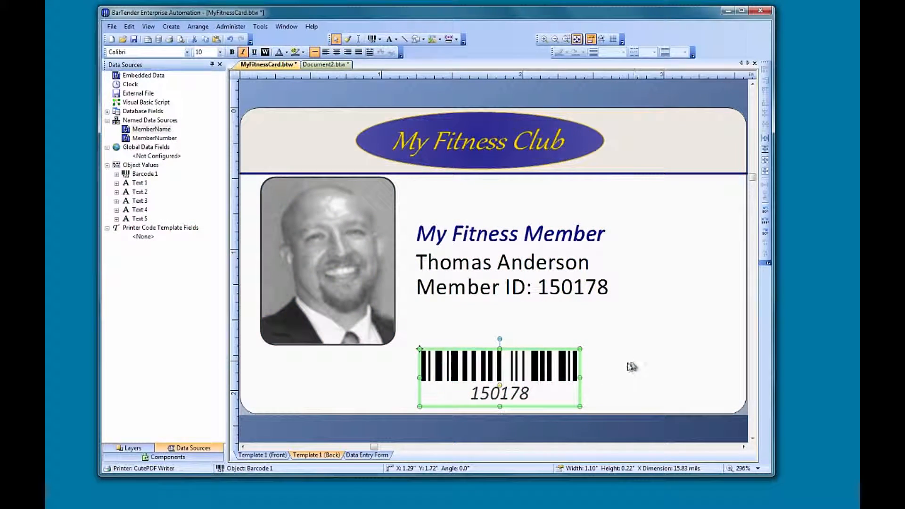
# - Replace the last two digits of the member number in the barcode's embedded data
pyautogui.rightClick(555, 370)
pyautogui.click(585, 477)
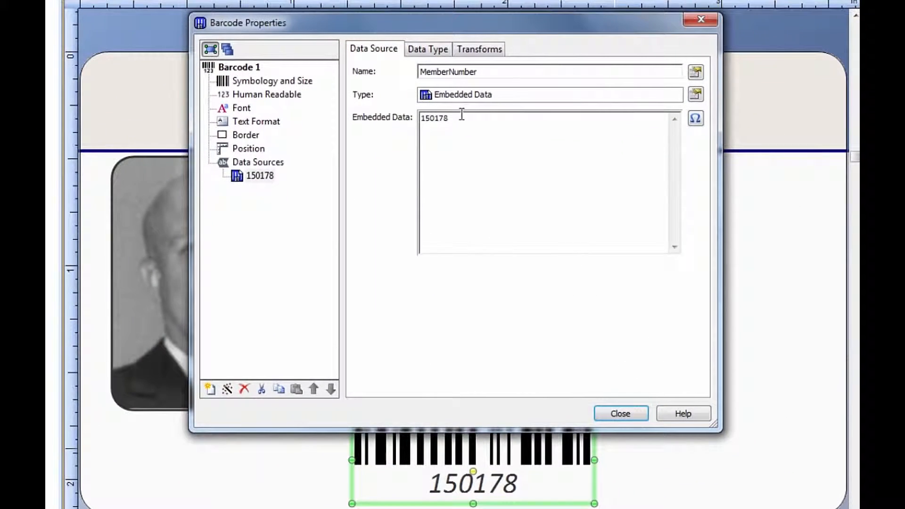
pyautogui.moveTo(462, 113); pyautogui.dragTo(439, 118)
pyautogui.write('69')
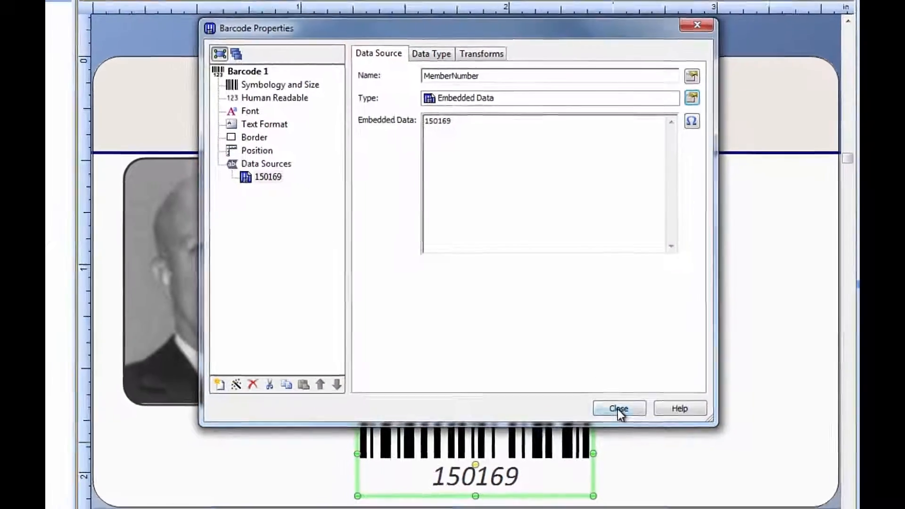
pyautogui.click(618, 410)
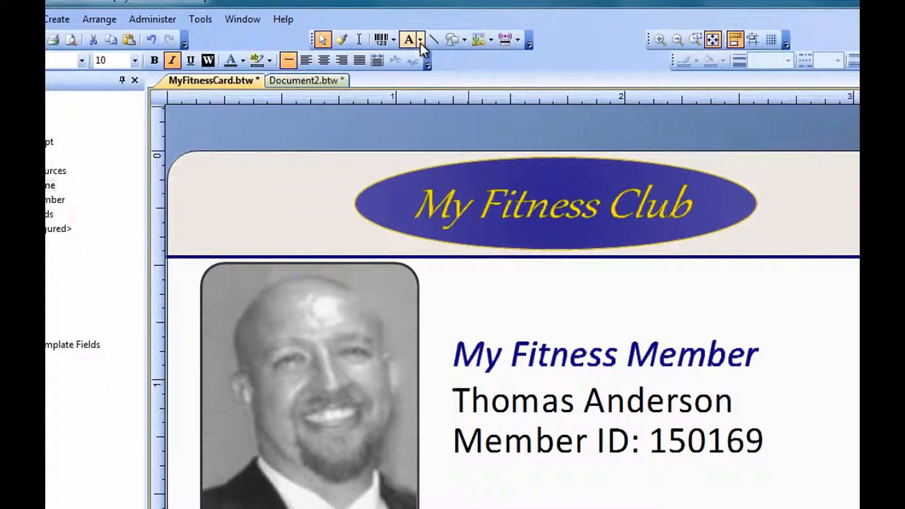
# - Add a text object between the Member ID line and the barcode, at about X 2.07 and Y 1.42 inches
pyautogui.click(420, 39)
pyautogui.click(423, 70)
pyautogui.click(726, 496)
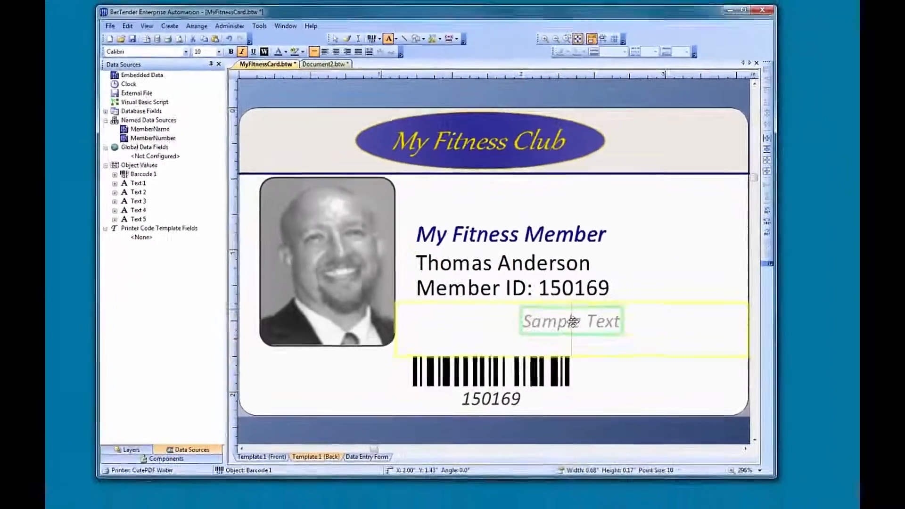
pyautogui.click(581, 321)
# - Replace the embedded data of the new text object with "Member Since: 20"
pyautogui.rightClick(583, 324)
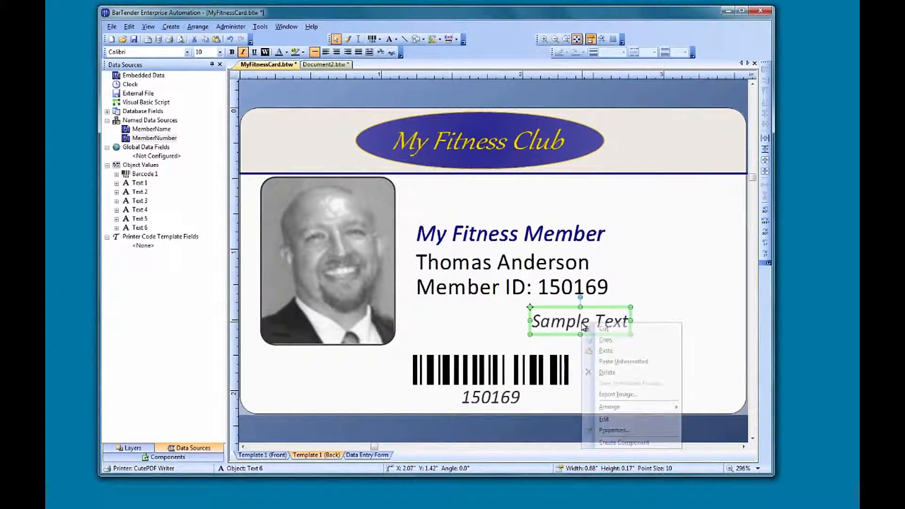
pyautogui.click(613, 430)
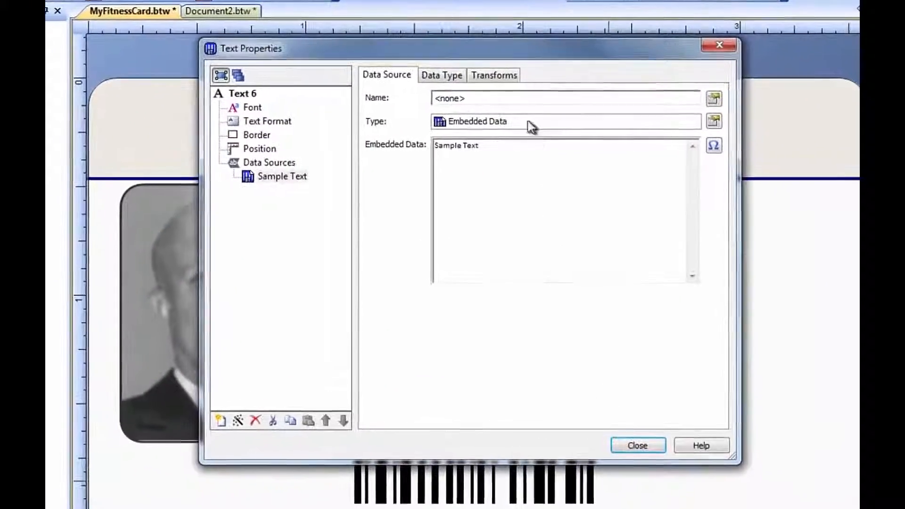
pyautogui.moveTo(494, 147); pyautogui.dragTo(406, 149)
pyautogui.write('M')
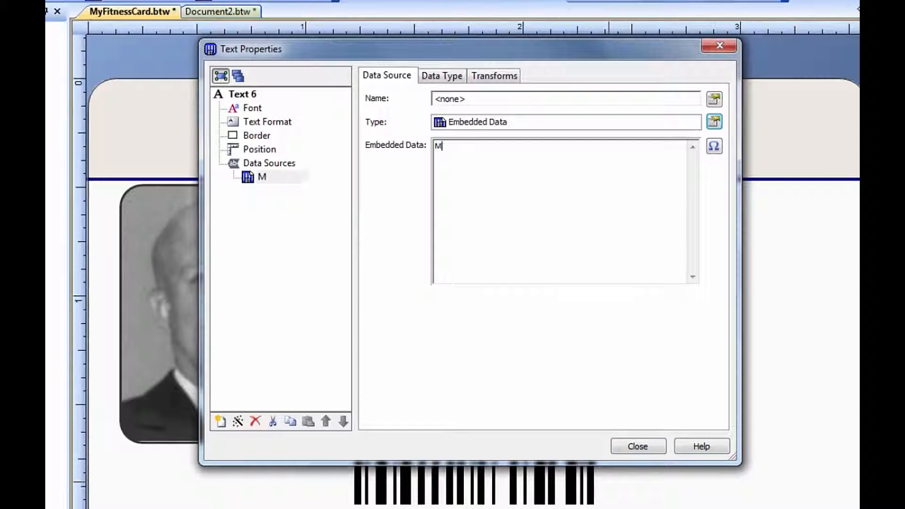
pyautogui.write('ember Since')
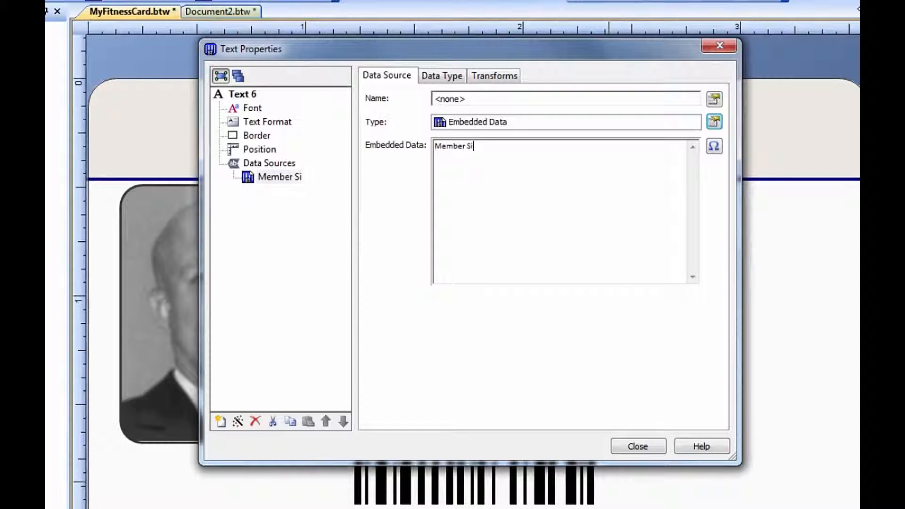
pyautogui.write(': 20')
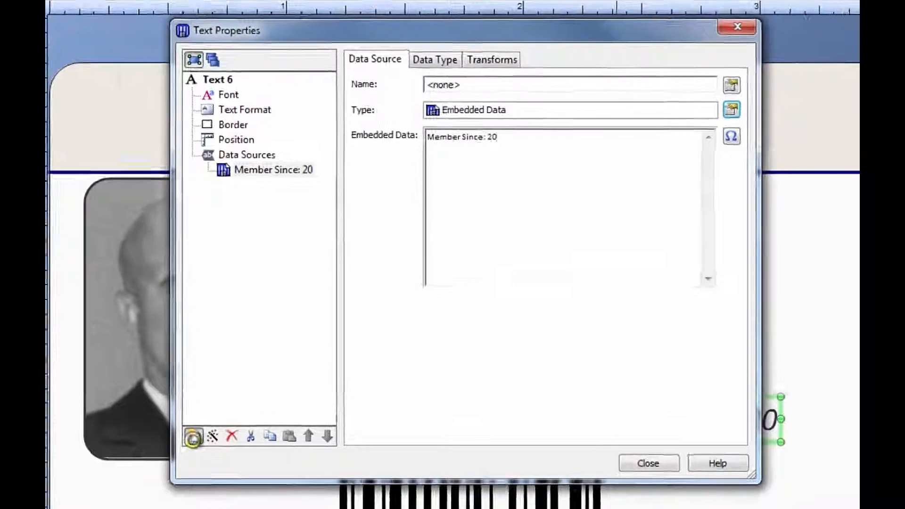
# - Add a second data source of type Object Value to the Member Since text, reading the Human Readable Text of Barcode 1
pyautogui.click(221, 422)
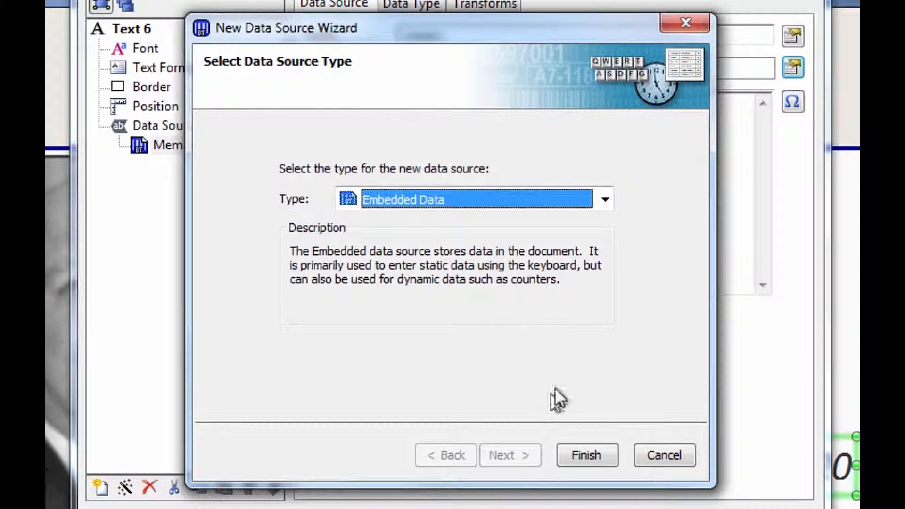
pyautogui.click(607, 199)
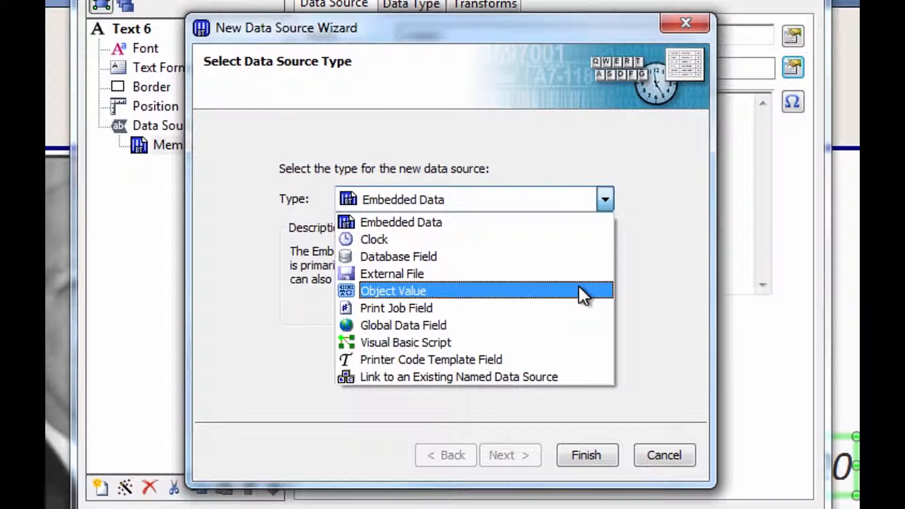
pyautogui.click(579, 289)
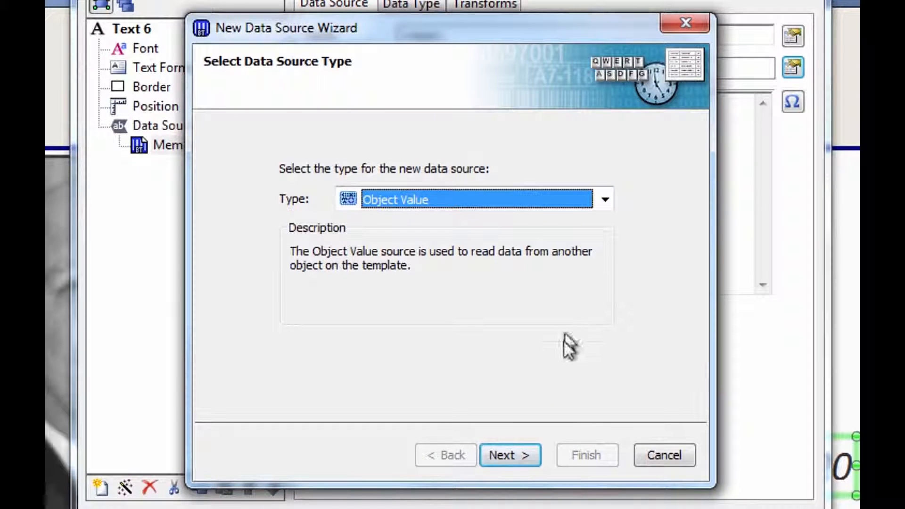
pyautogui.click(516, 455)
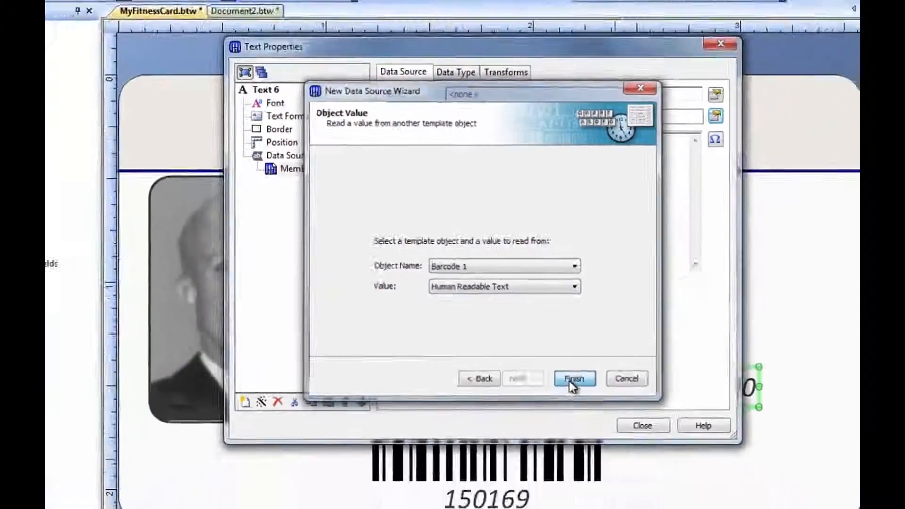
pyautogui.click(579, 458)
pyautogui.click(607, 367)
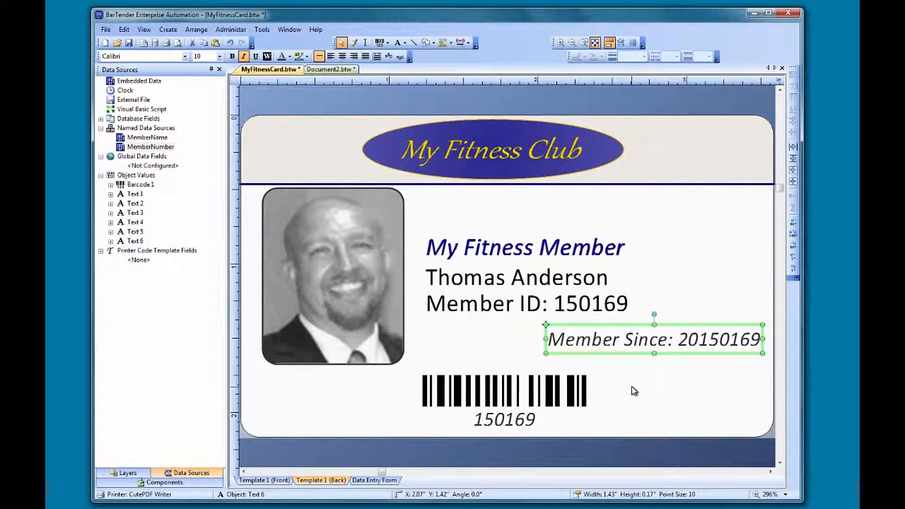
# - Truncate the barcode-based data source of the Member Since text to keep 2 characters on the left
pyautogui.rightClick(600, 340)
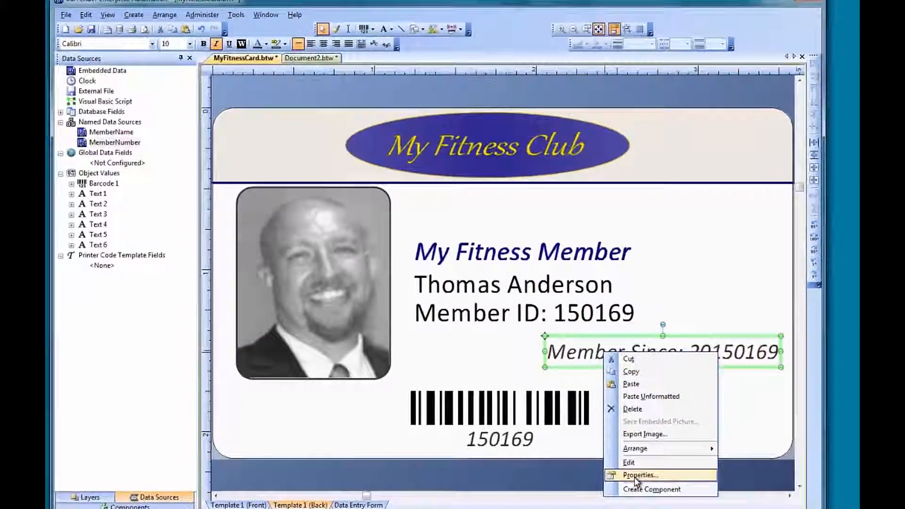
pyautogui.click(633, 453)
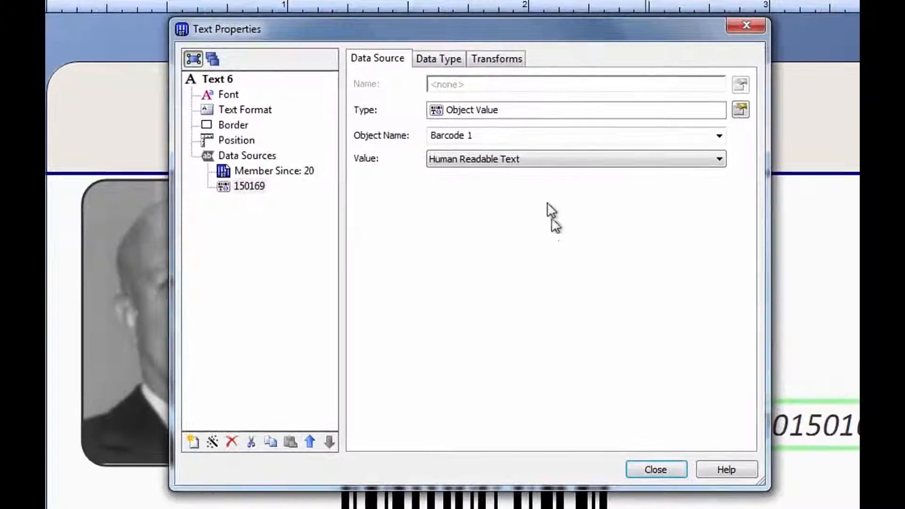
pyautogui.click(502, 59)
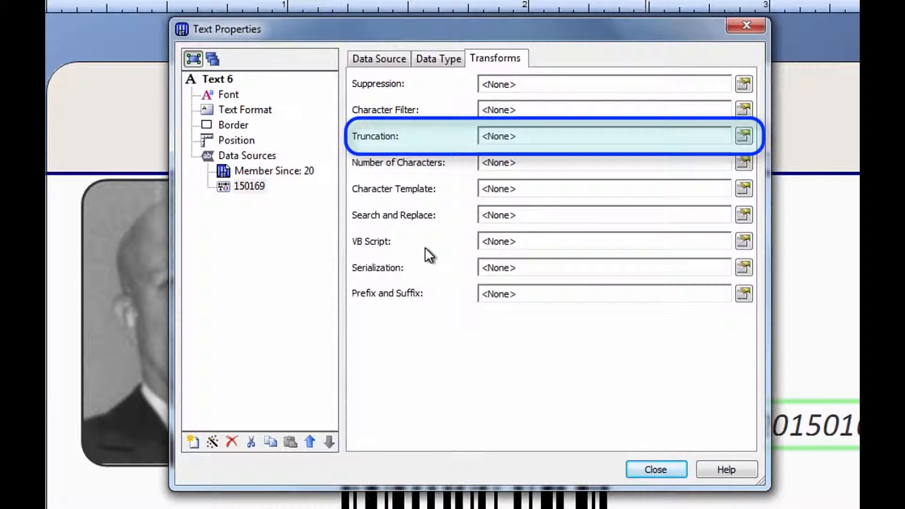
pyautogui.click(750, 136)
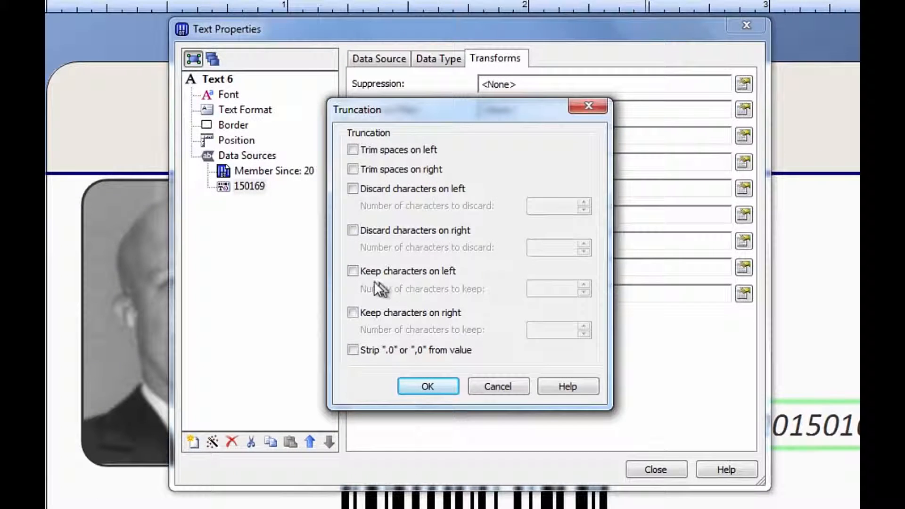
pyautogui.click(352, 273)
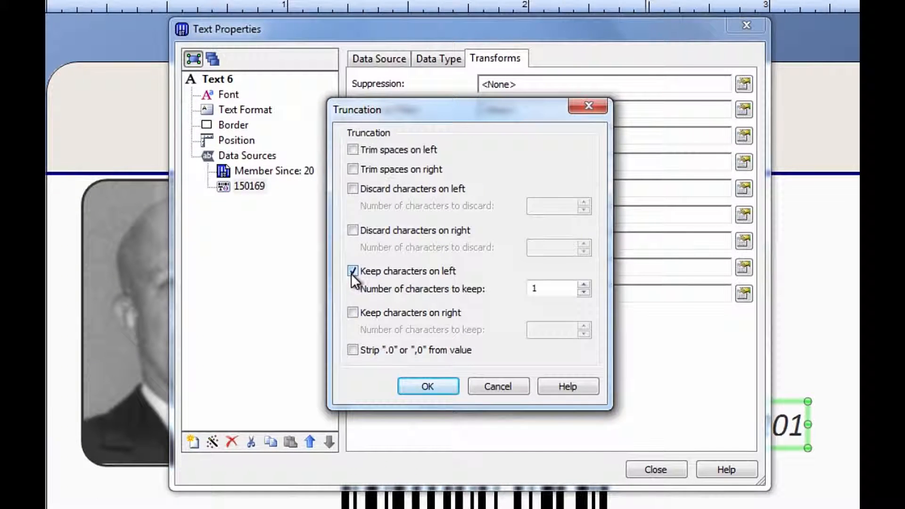
pyautogui.click(584, 285)
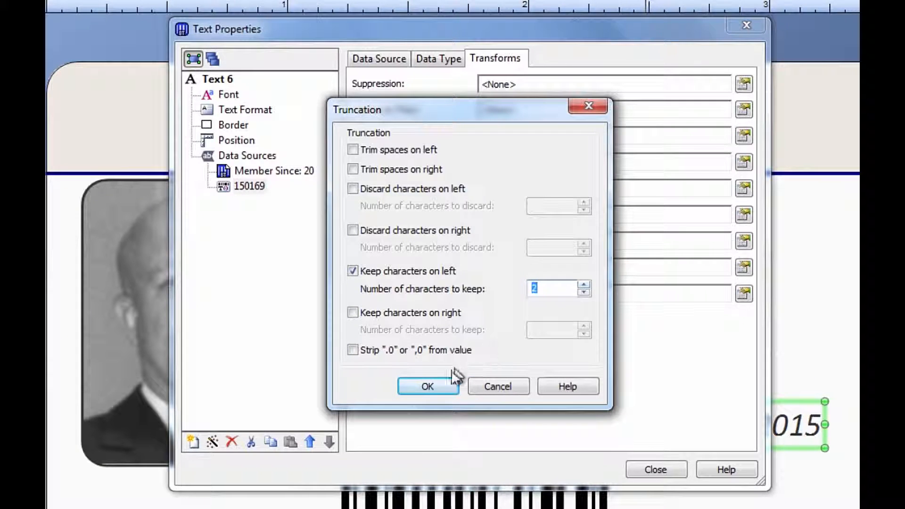
pyautogui.click(428, 387)
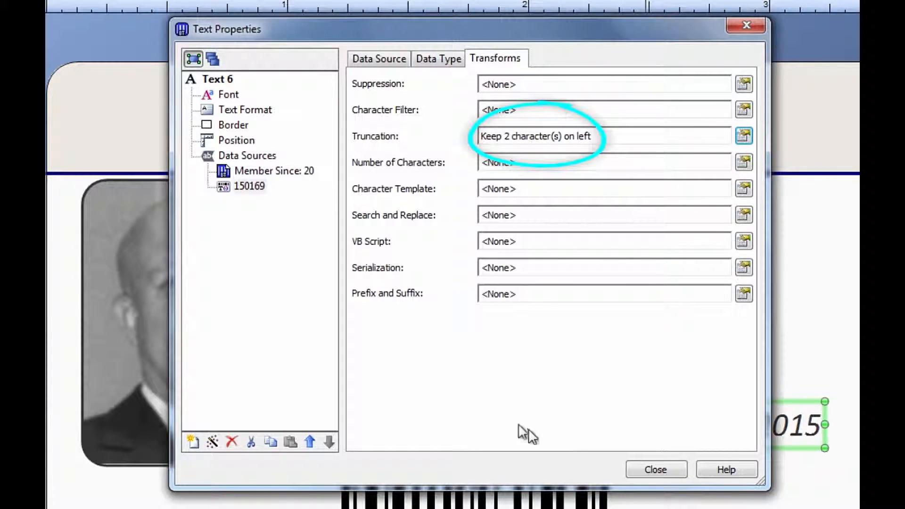
pyautogui.click(650, 470)
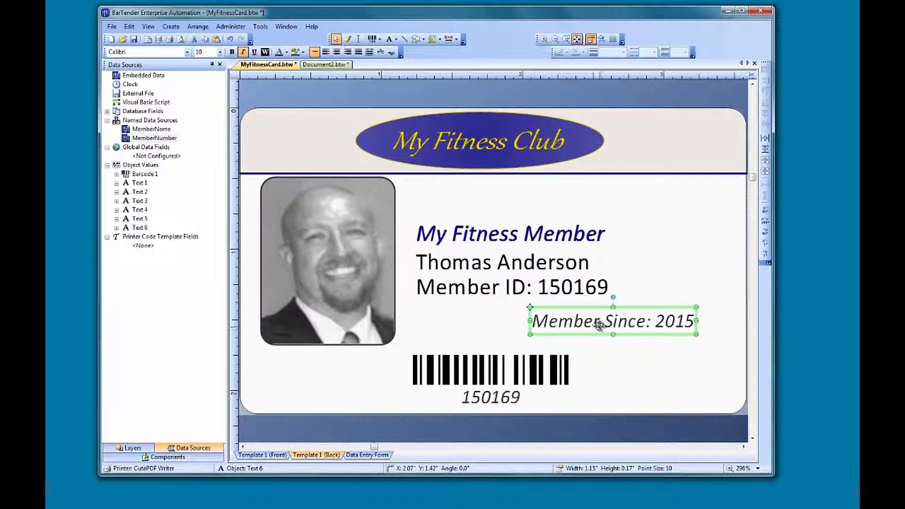
# - Check which template objects the Member Since text's Object Value source can read from, and keep Barcode 1 selected
pyautogui.rightClick(596, 321)
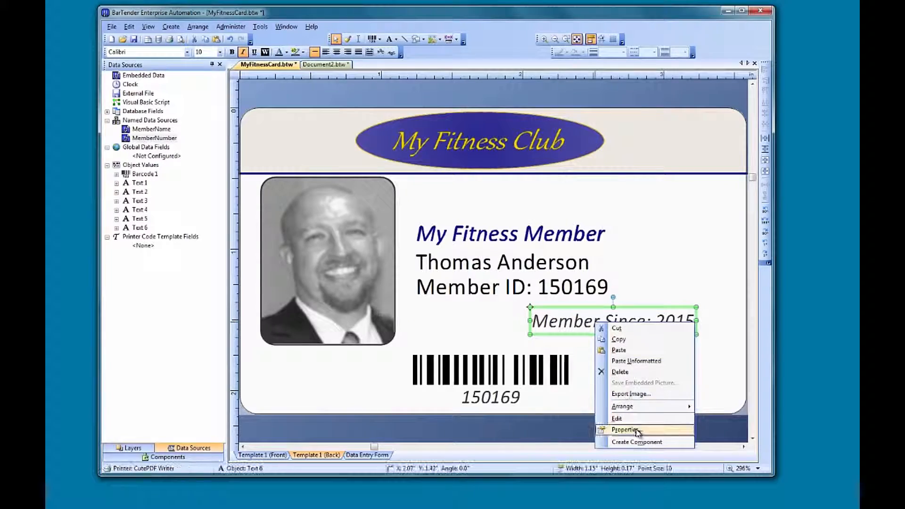
pyautogui.click(622, 428)
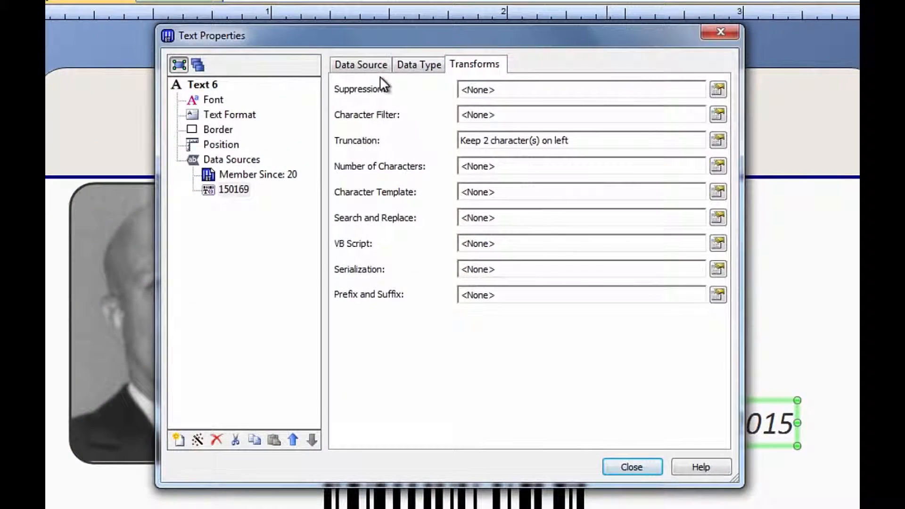
pyautogui.click(379, 69)
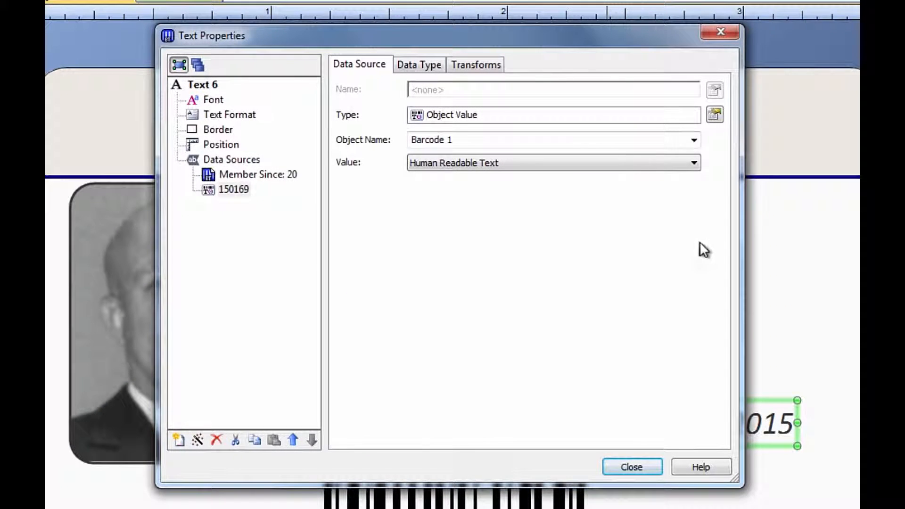
pyautogui.click(695, 140)
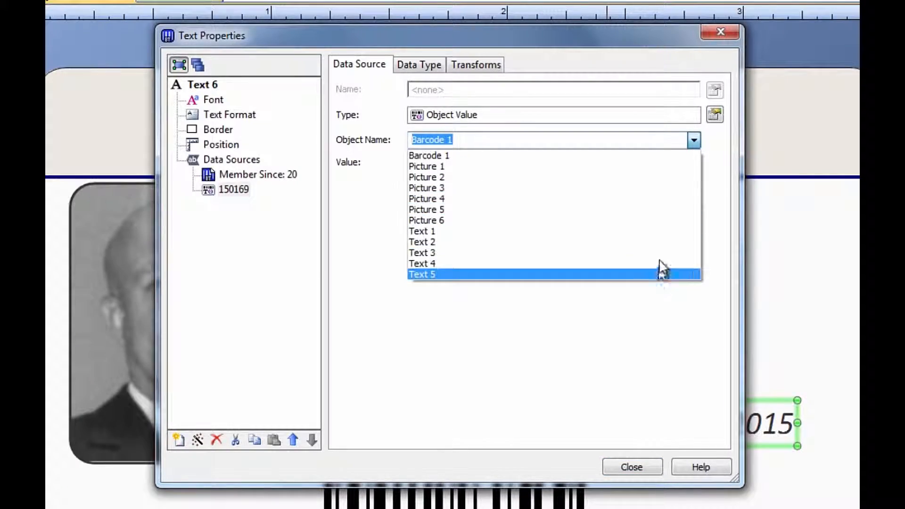
pyautogui.click(650, 157)
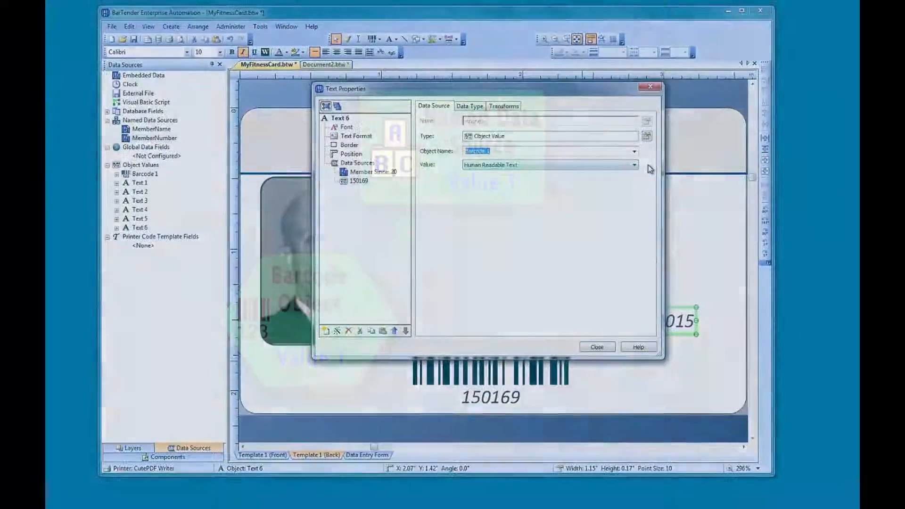